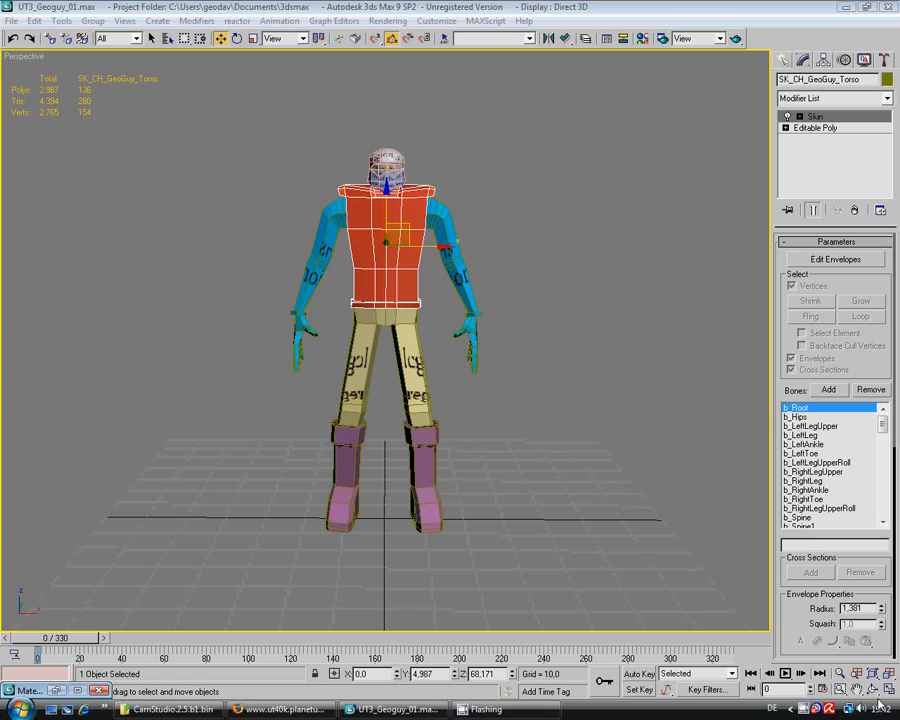
Open the image preview of the body_uvw.jpg map from the material editor and place it beside the character in the viewport.
key("ctrl+r")
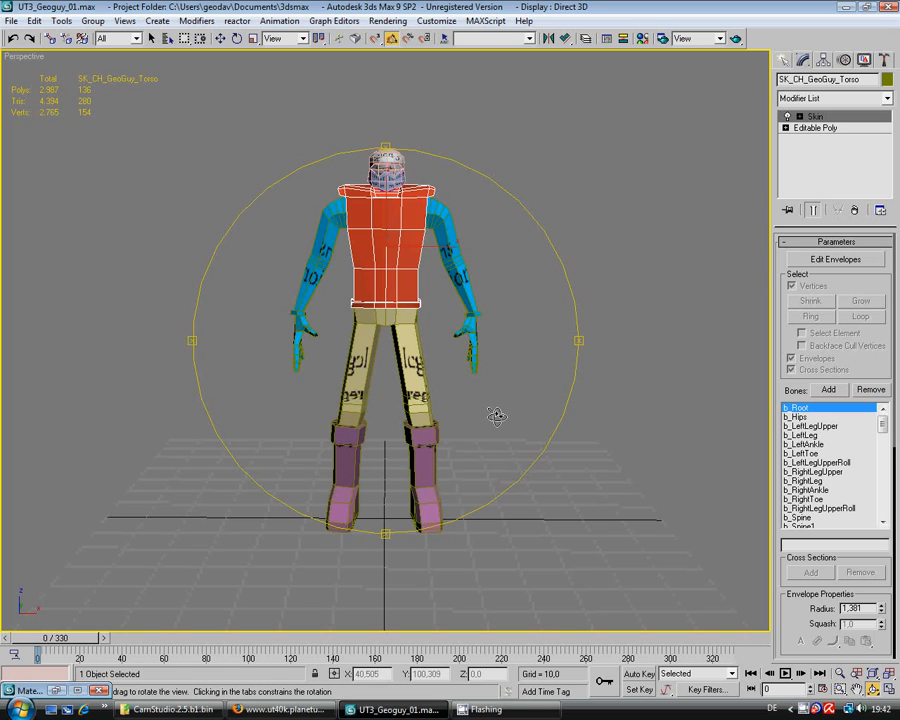
mouse_move(493, 414)
left_mouse_down()
mouse_move(577, 420)
mouse_move(703, 410)
mouse_move(499, 412)
left_mouse_up()
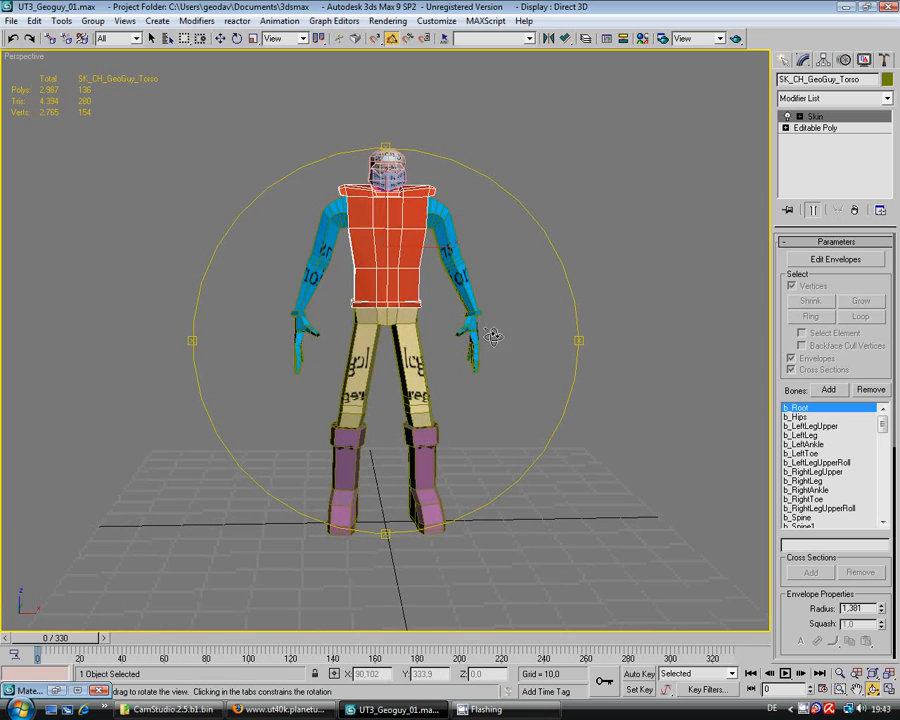
left_click(57, 690)
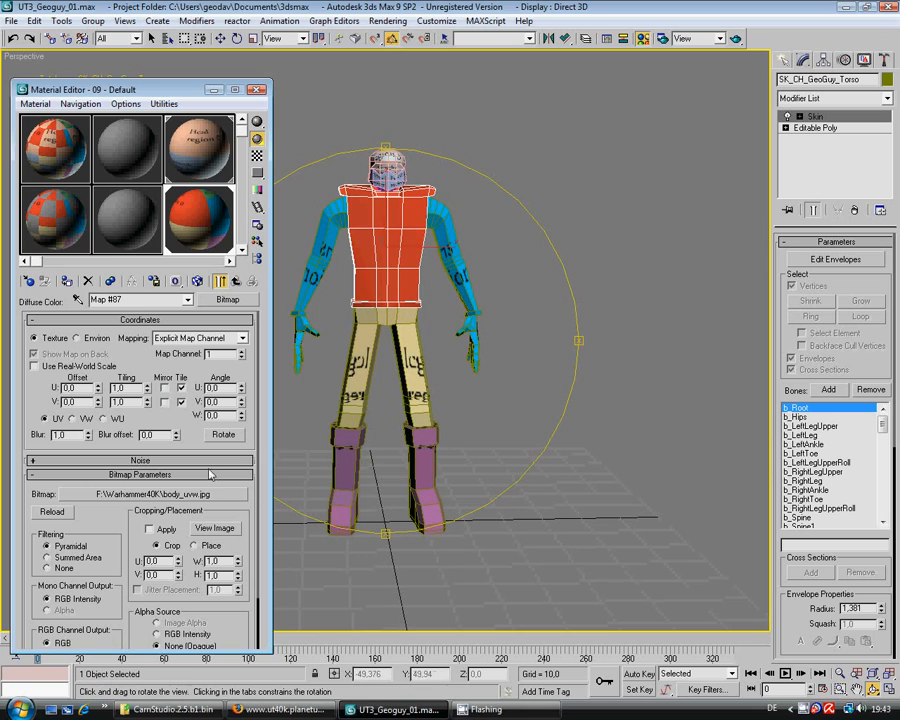
left_click(217, 530)
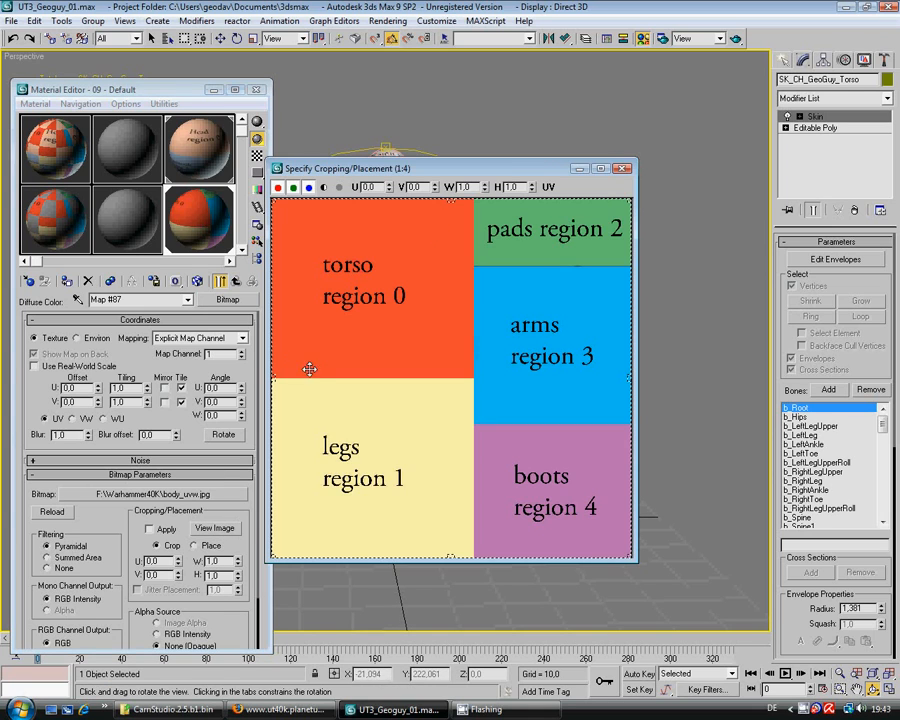
left_click_drag(469, 170, 222, 256)
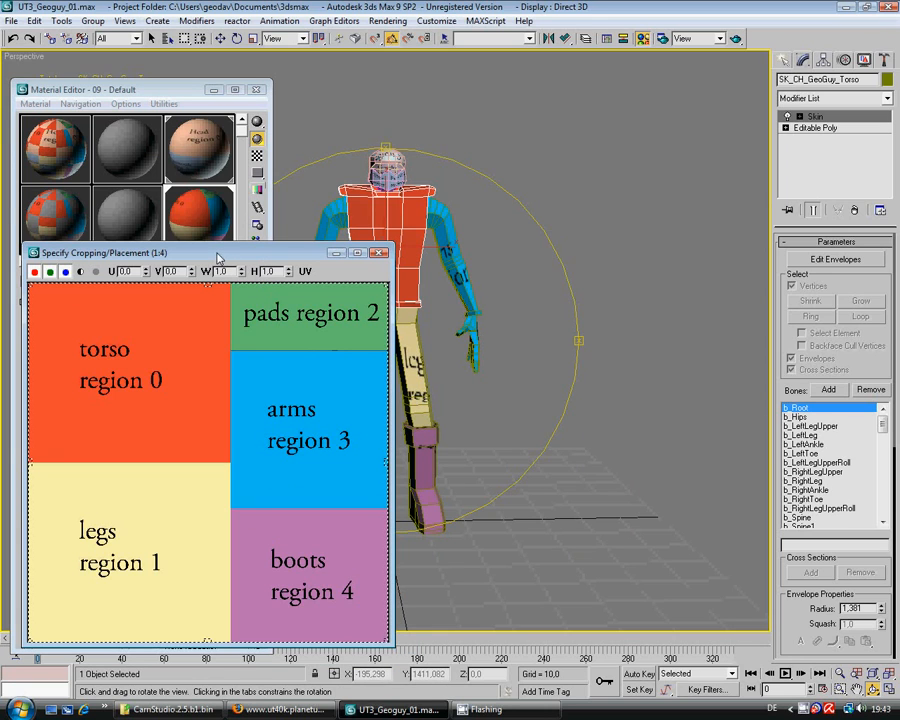
left_click_drag(218, 258, 215, 184)
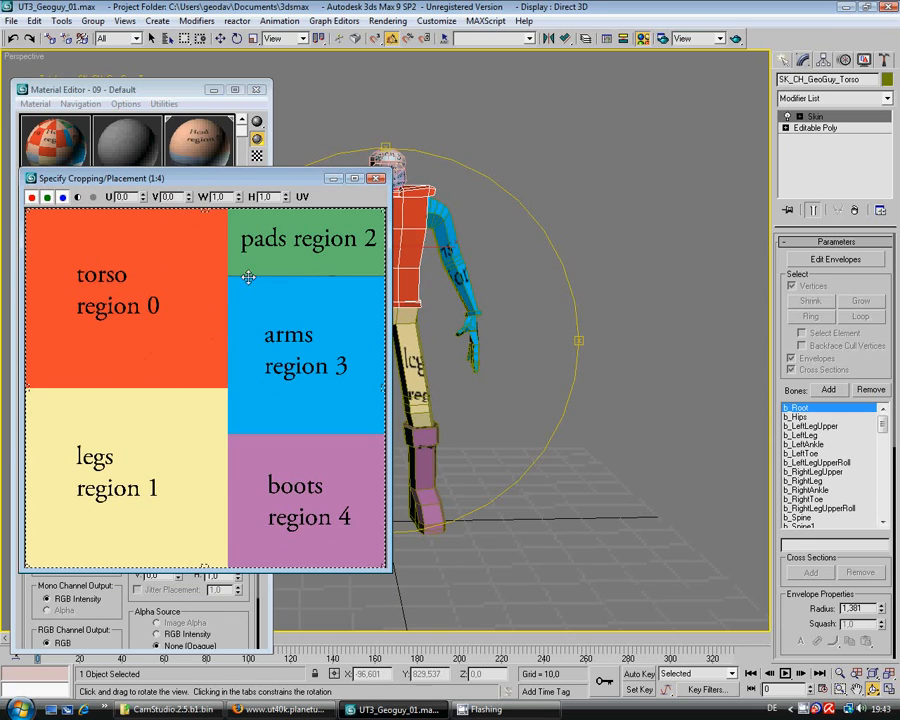
left_click(857, 689)
left_click_drag(443, 370, 606, 374)
left_click(873, 689)
left_click_drag(520, 382, 460, 365)
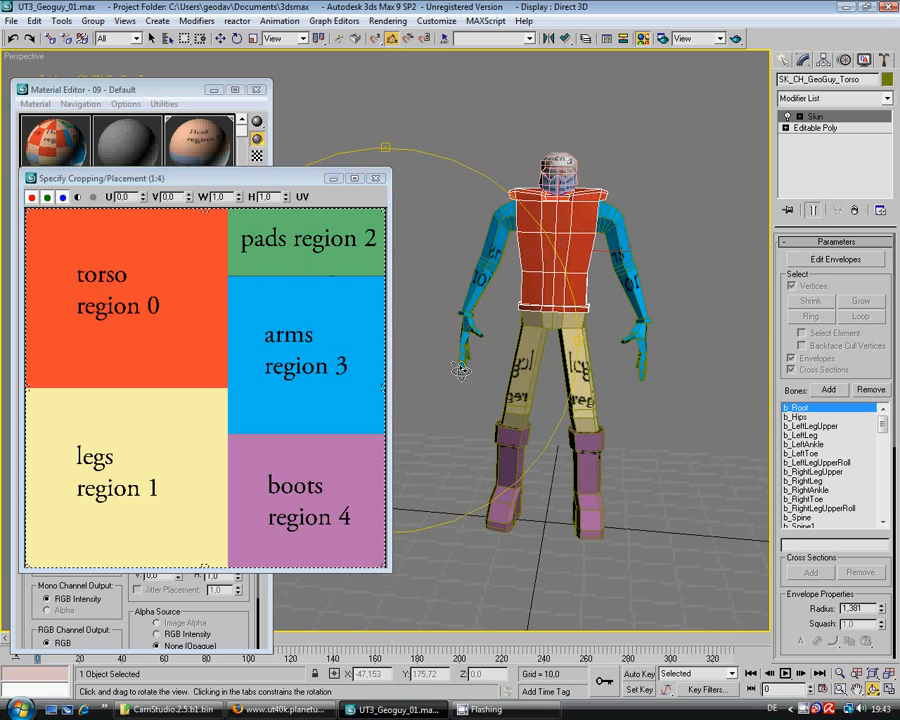
key("w")
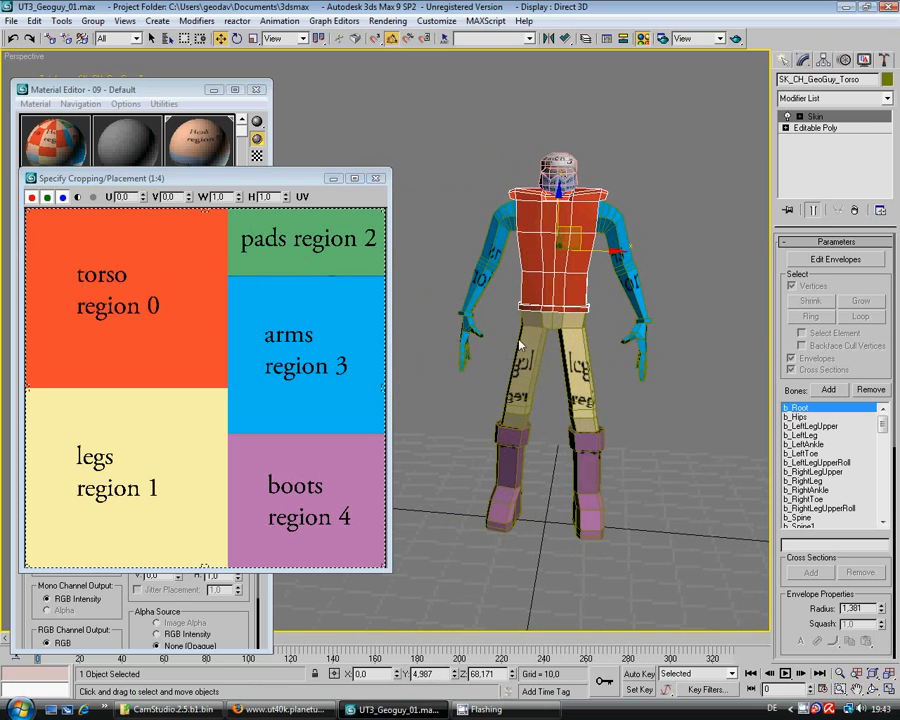
Add an Unwrap UVW modifier to the torso and open its UV layout over the body_uvw.jpg map.
left_click(887, 100)
scroll(860, 400, "down", 15)
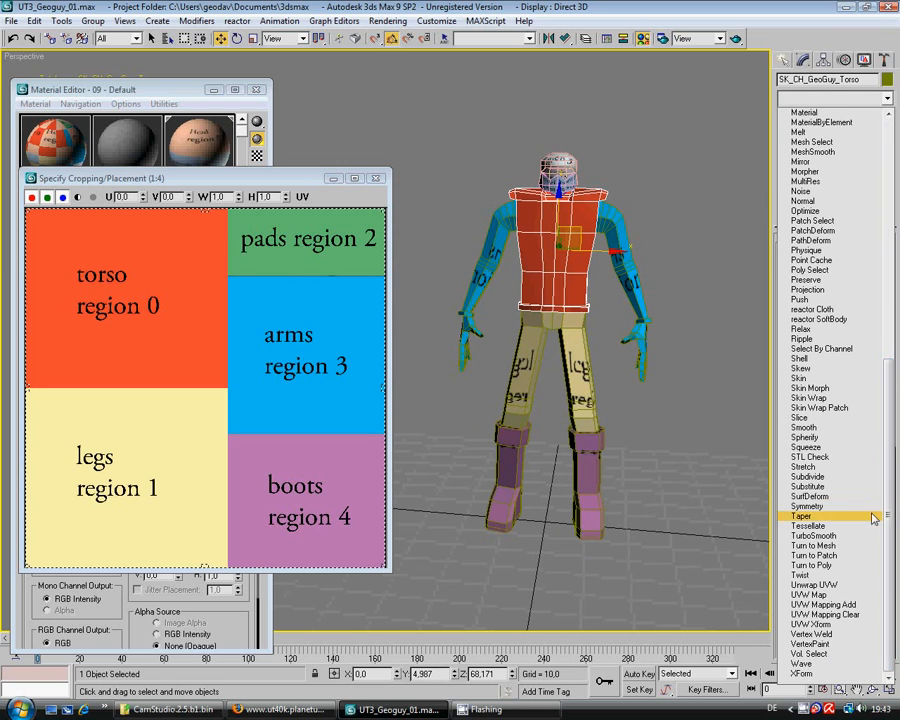
left_click(858, 584)
left_click(831, 404)
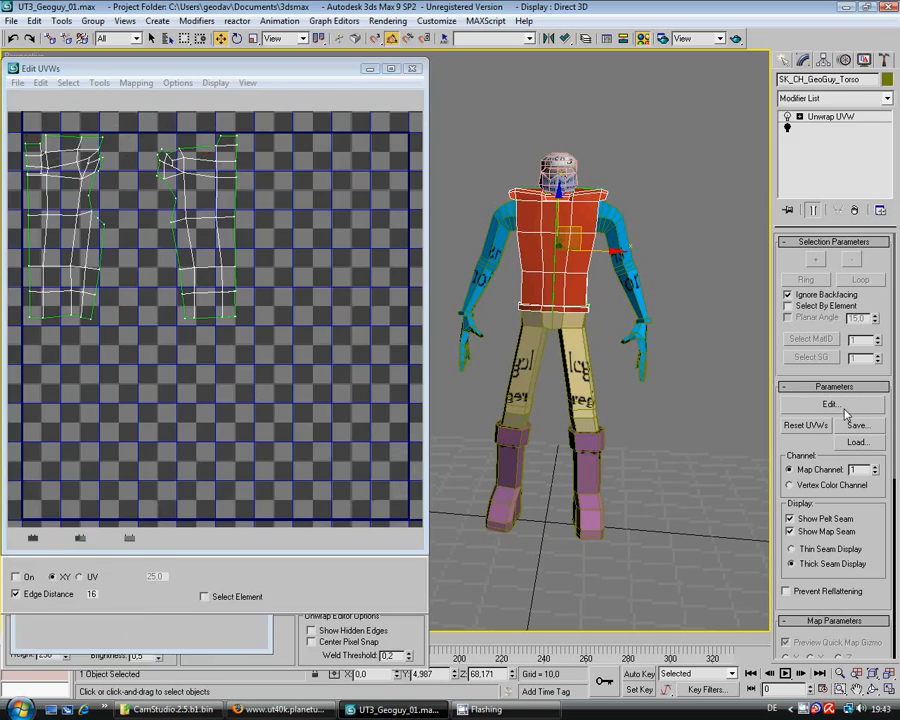
left_click(412, 99)
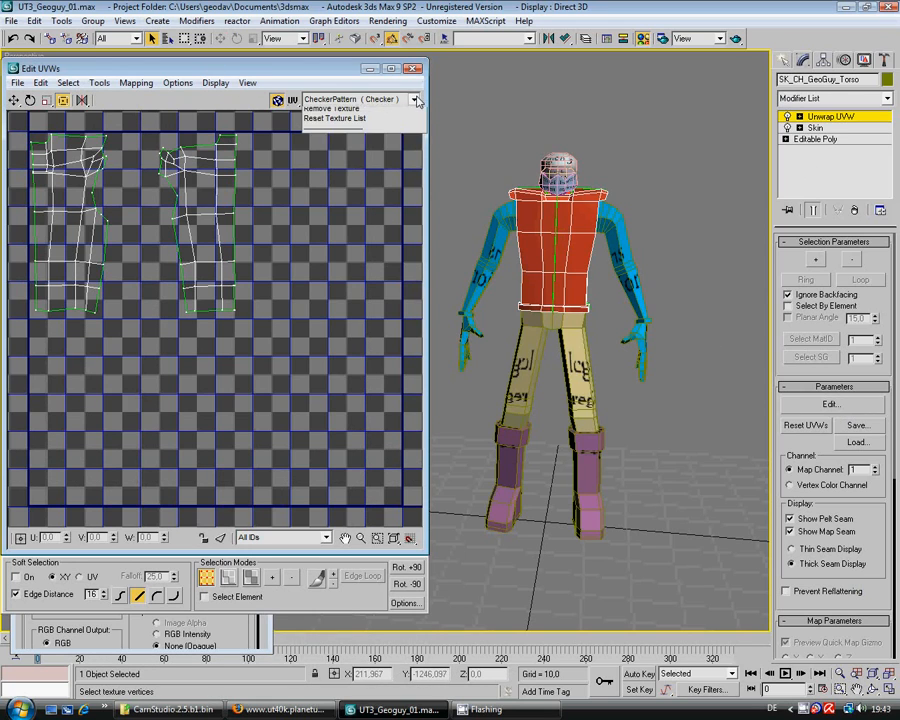
left_click(412, 123)
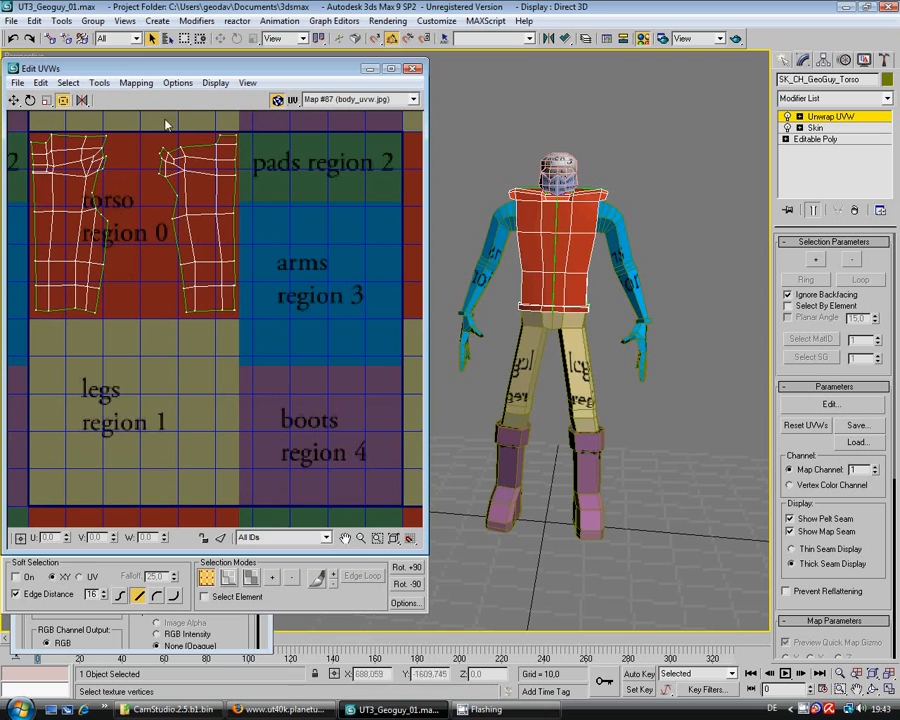
Arrange the UV editor and the texture preview so the torso layout, region map and character can be compared.
left_click_drag(225, 72, 618, 448)
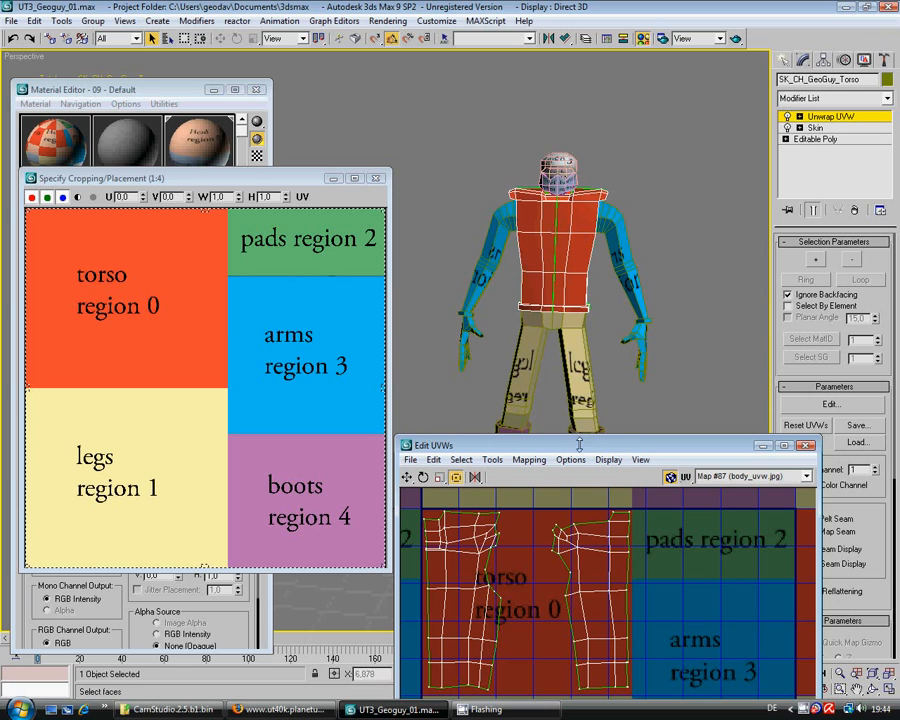
left_click_drag(580, 445, 595, 377)
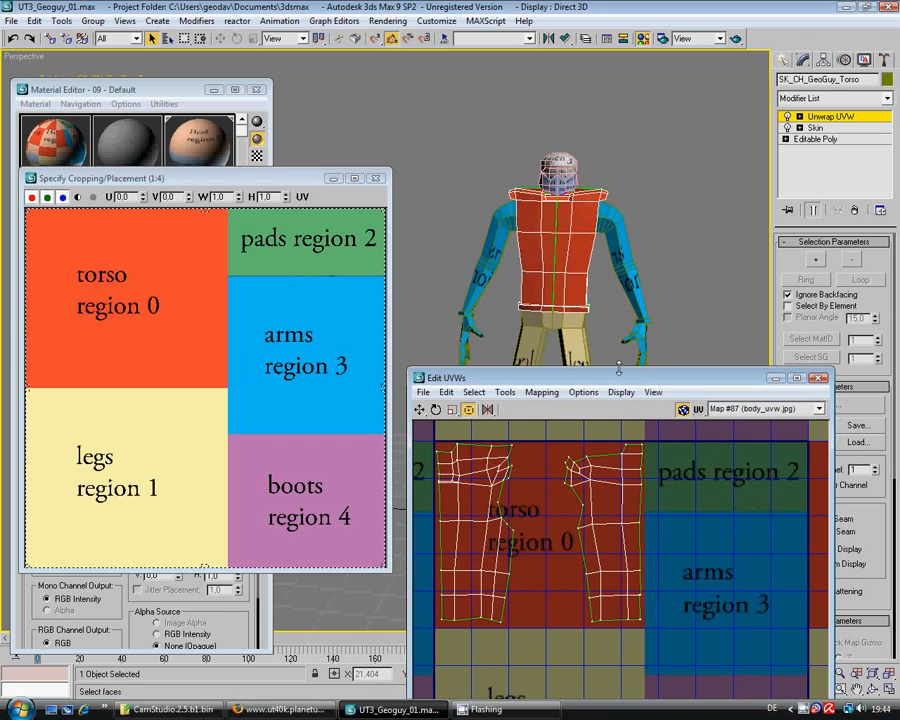
left_click_drag(619, 381, 604, 416)
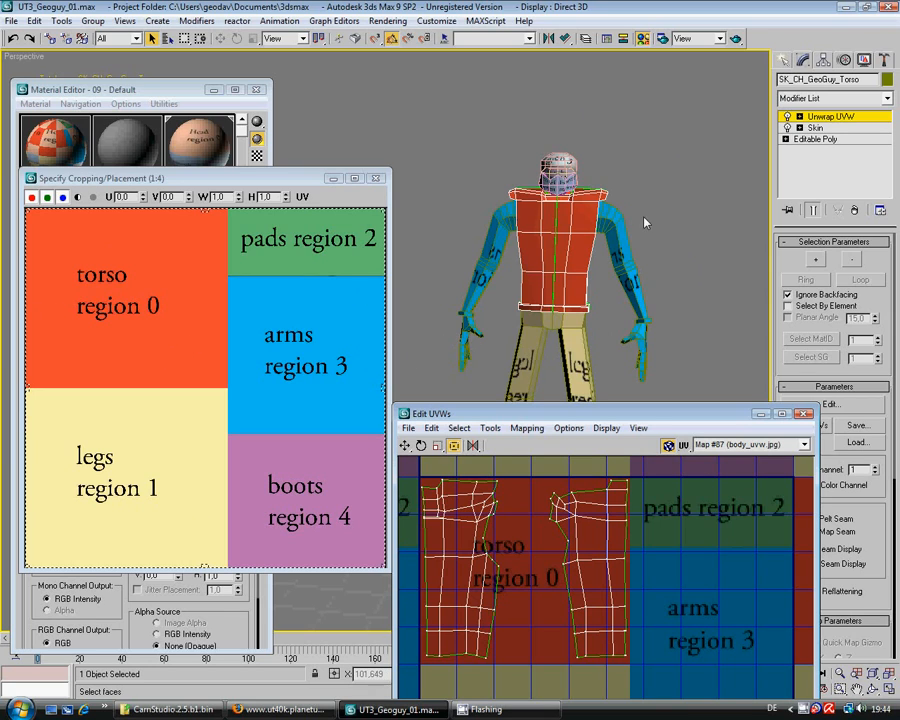
left_click_drag(684, 418, 687, 455)
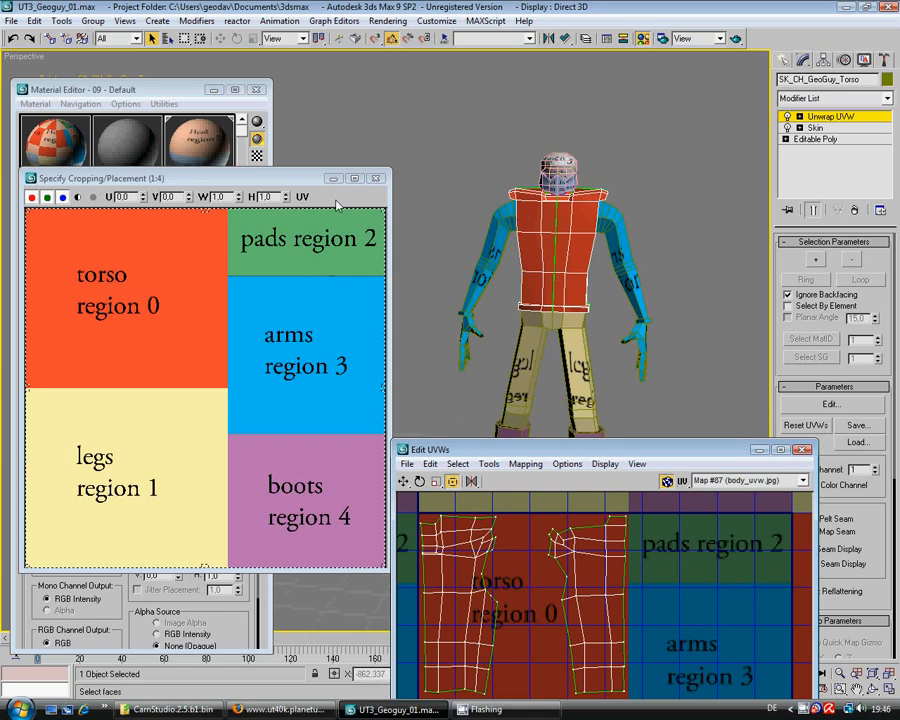
left_click_drag(265, 127, 266, 91)
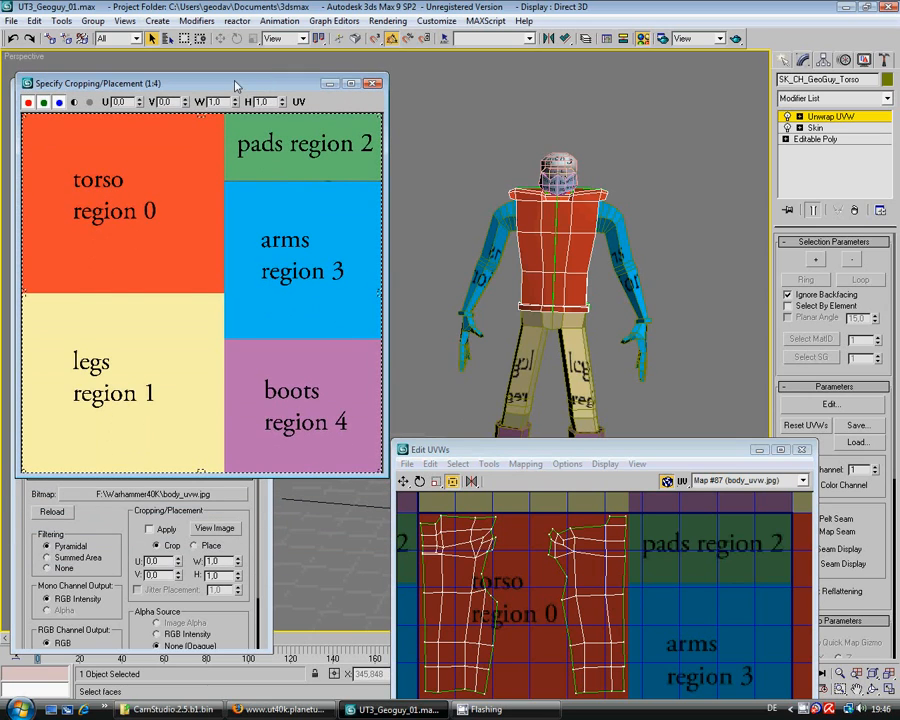
left_click_drag(222, 86, 208, 67)
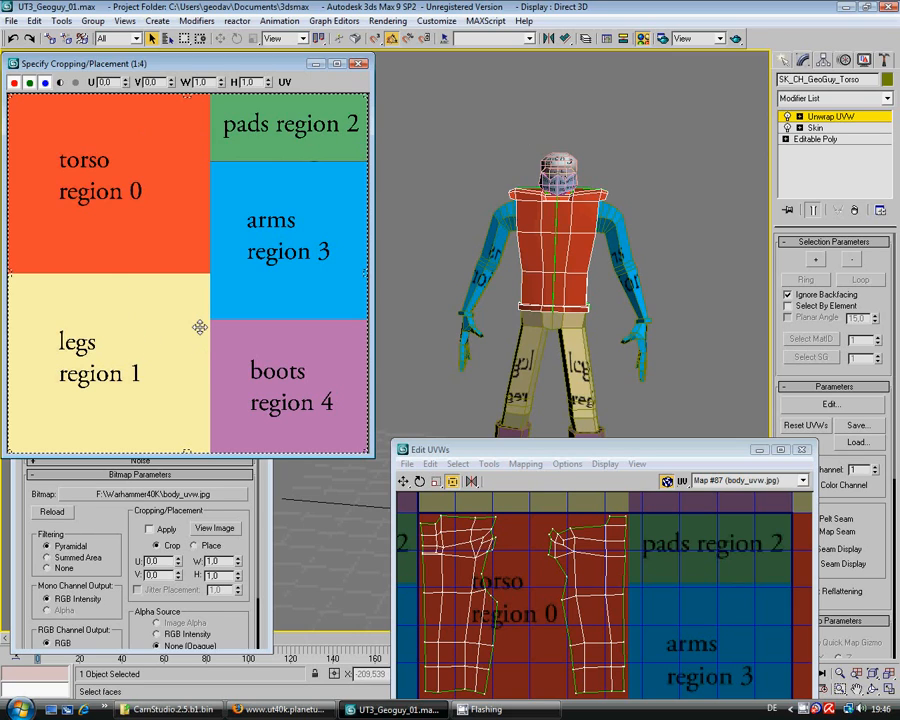
key("ctrl+s")
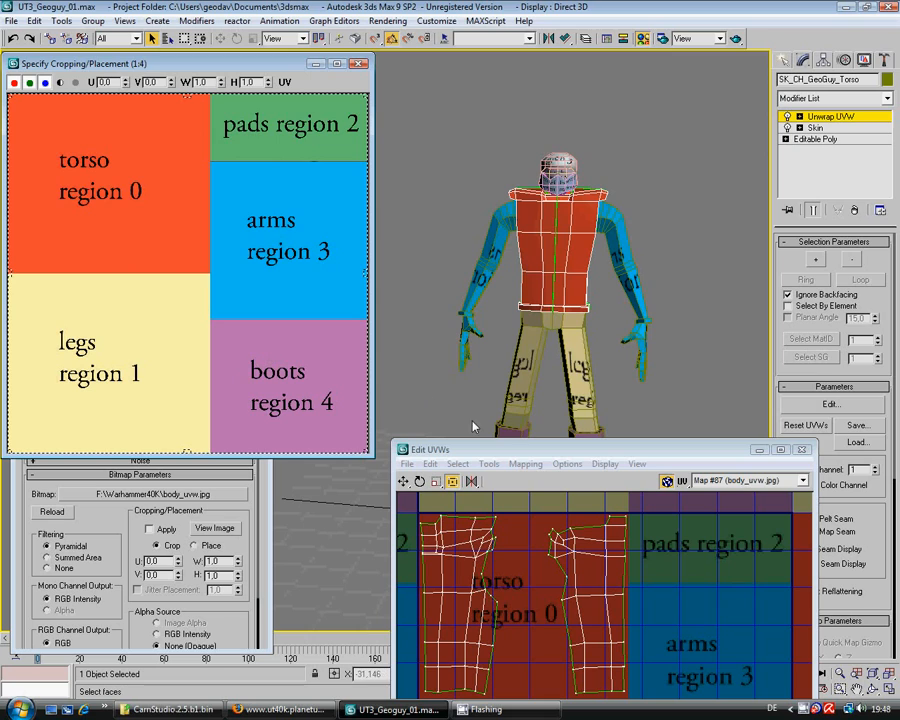
Reposition the UV editor for viewing more of the body regions and dismiss the antivirus advertisement.
left_click(527, 452)
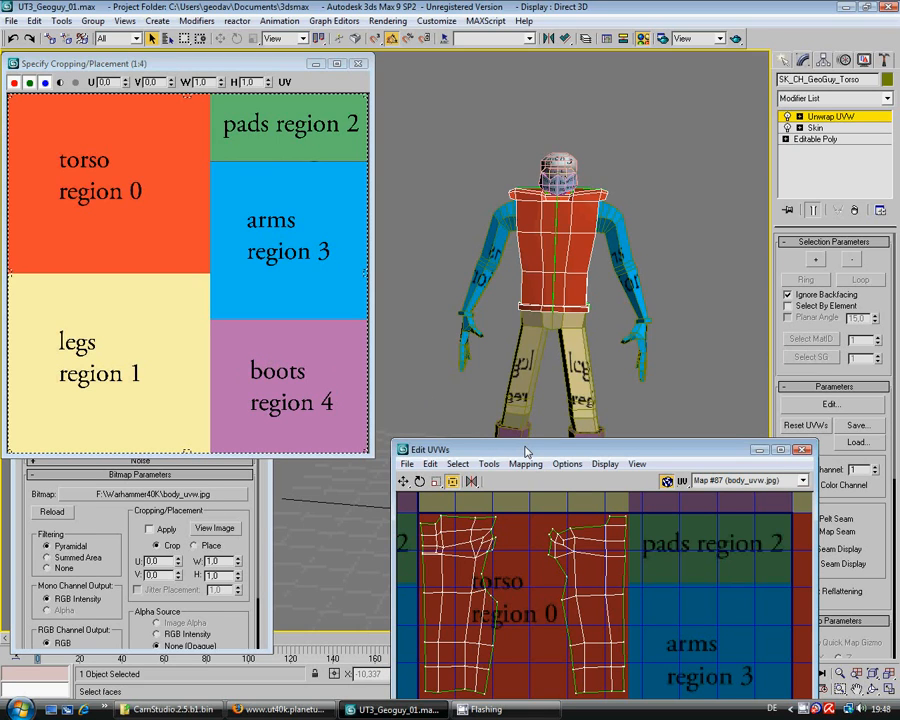
left_click_drag(527, 452, 520, 231)
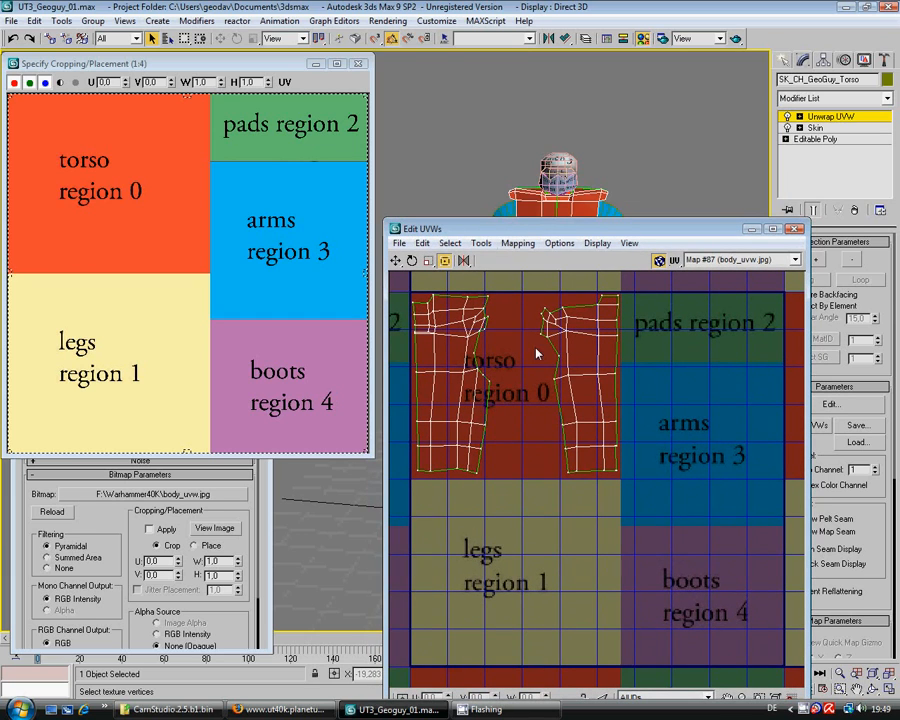
left_click_drag(575, 231, 575, 336)
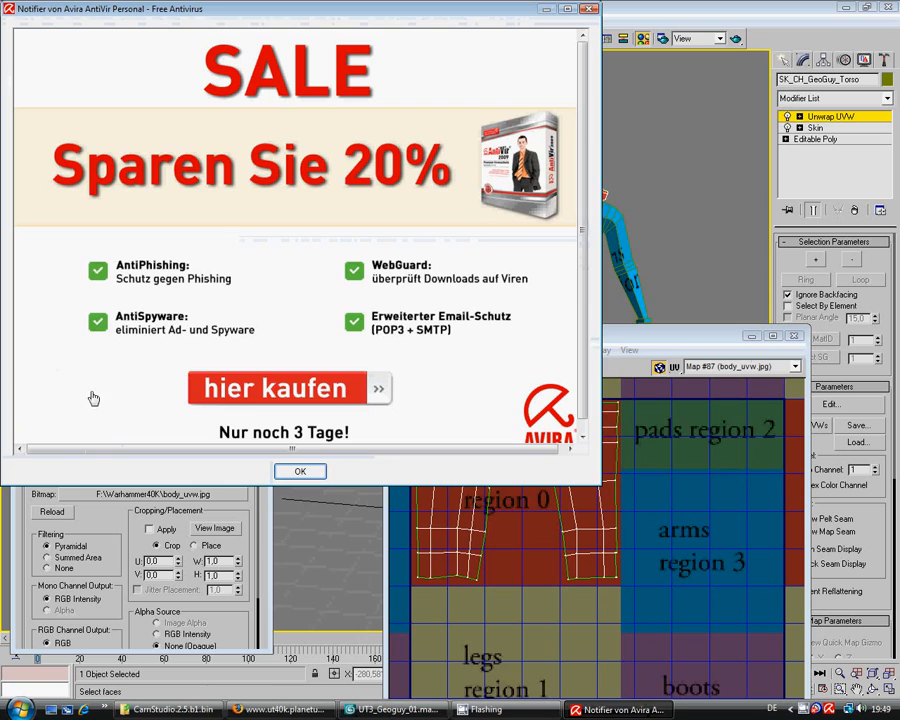
left_click(590, 9)
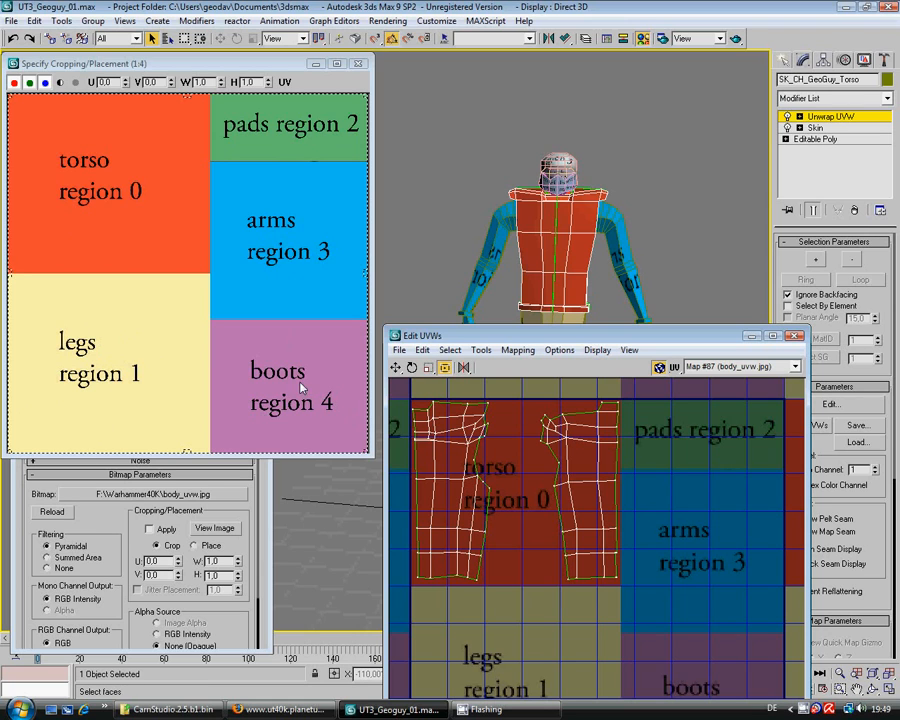
Open the image preview of the head material's head_uvw.jpg diffuse map and close the UV editor.
left_click(115, 533)
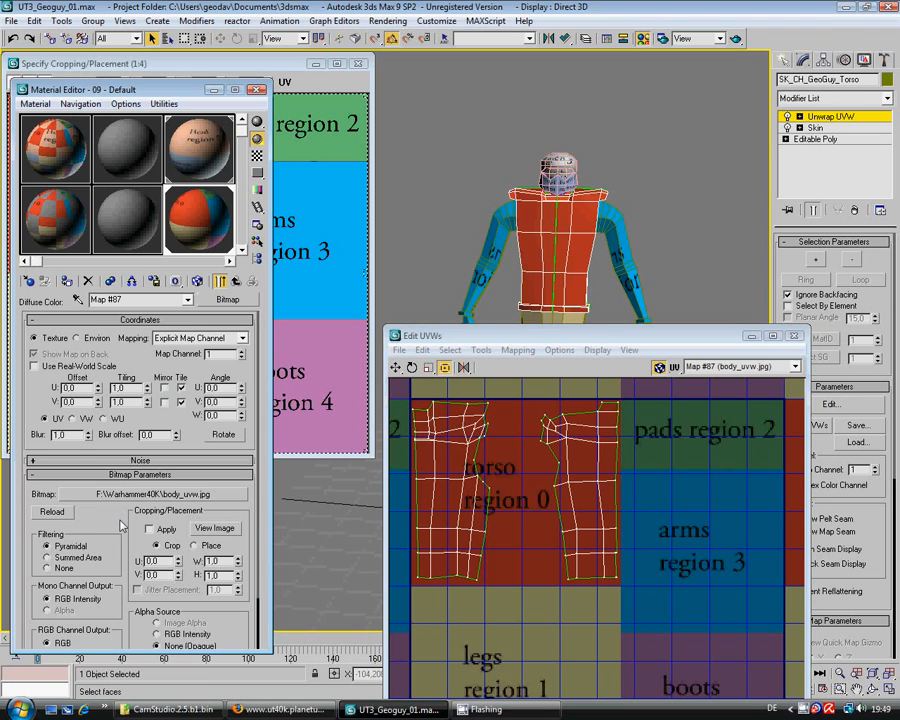
left_click(193, 157)
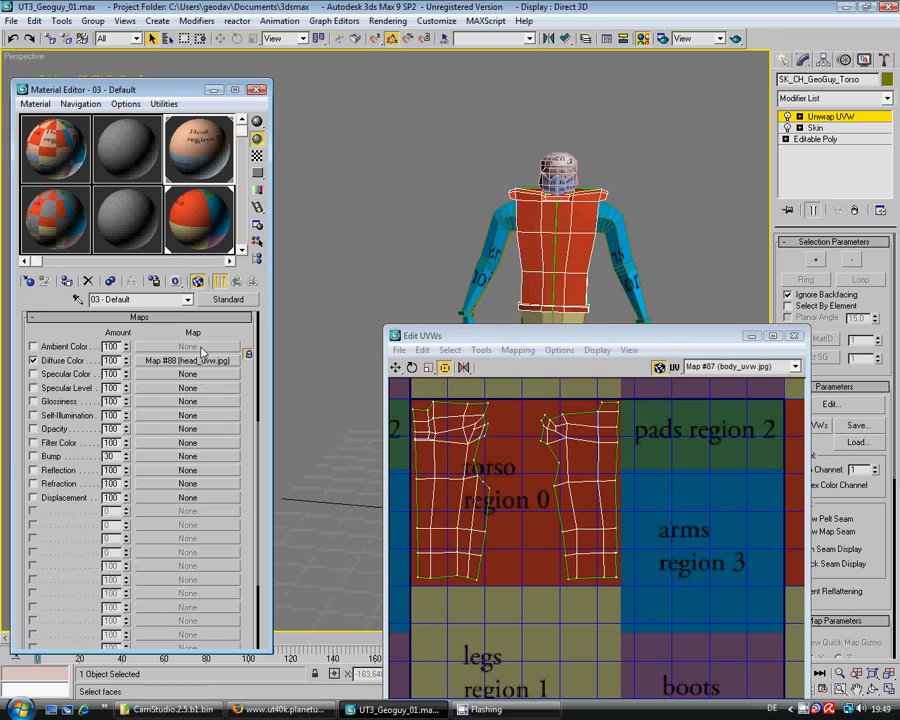
left_click(195, 357)
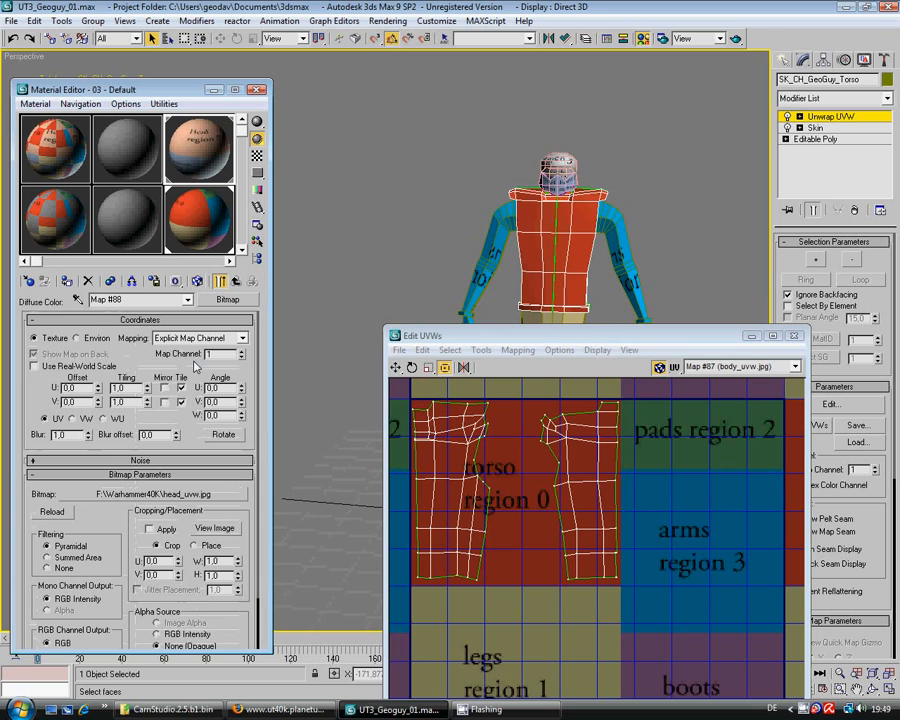
left_click(211, 531)
left_click_drag(456, 172, 239, 43)
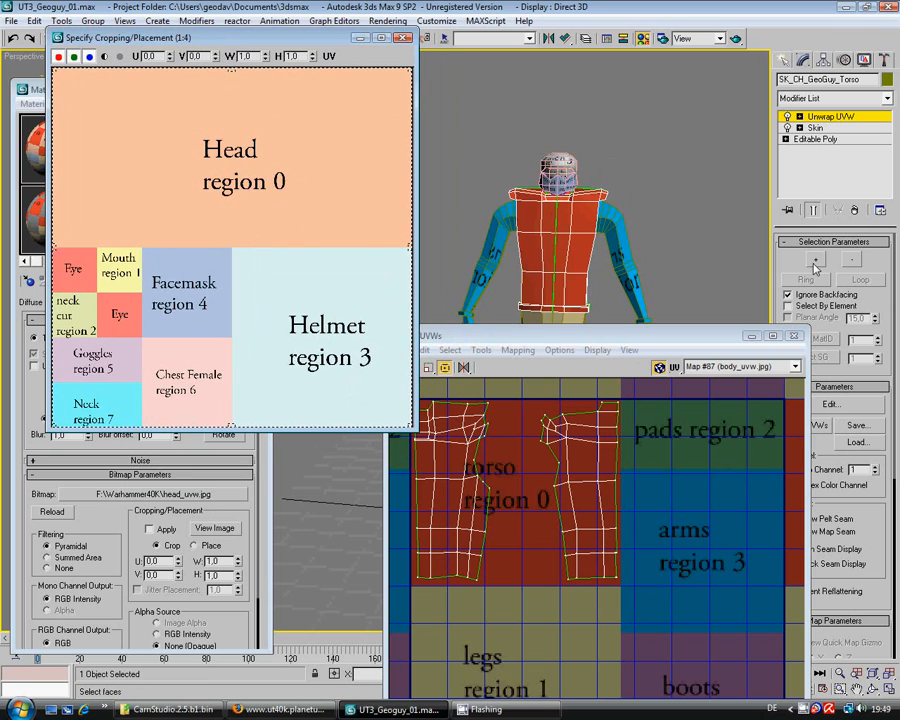
left_click(793, 336)
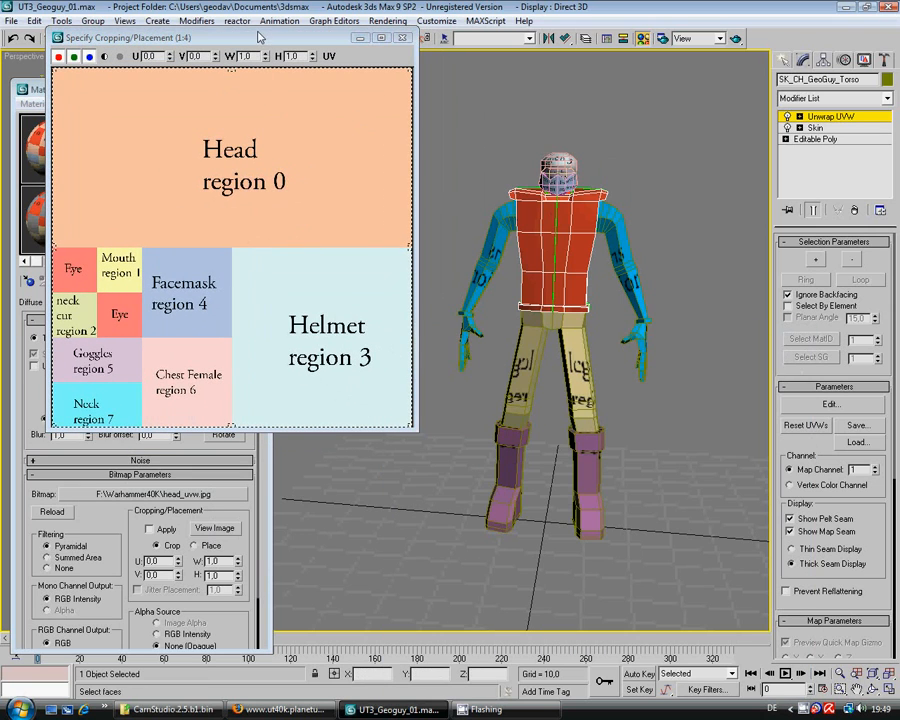
left_click_drag(262, 38, 286, 94)
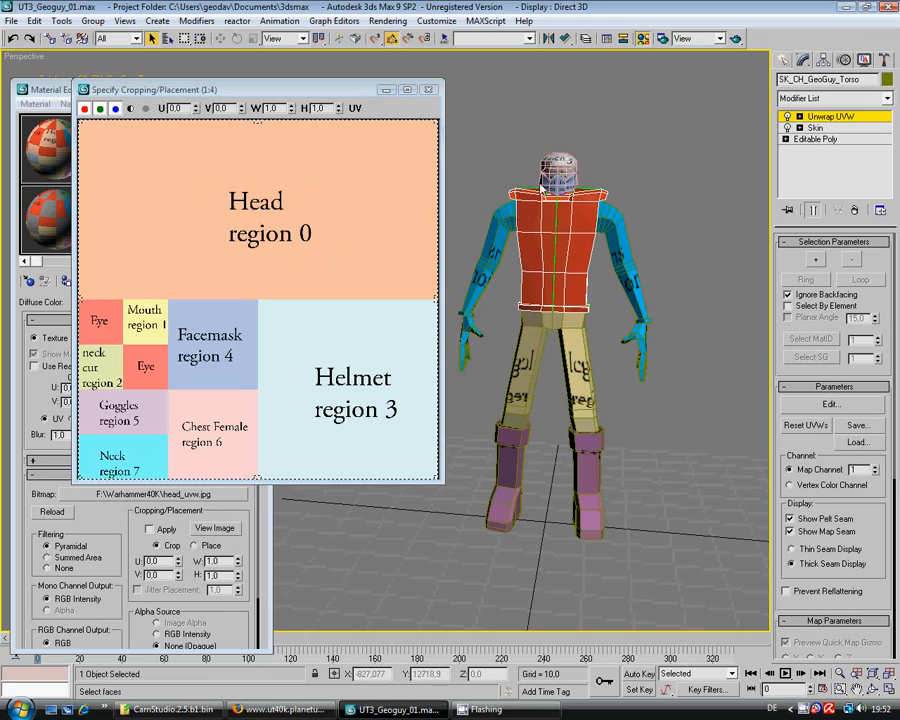
Hide the character's goggles mesh and select the head mesh behind it.
left_click(818, 117)
left_click(682, 163)
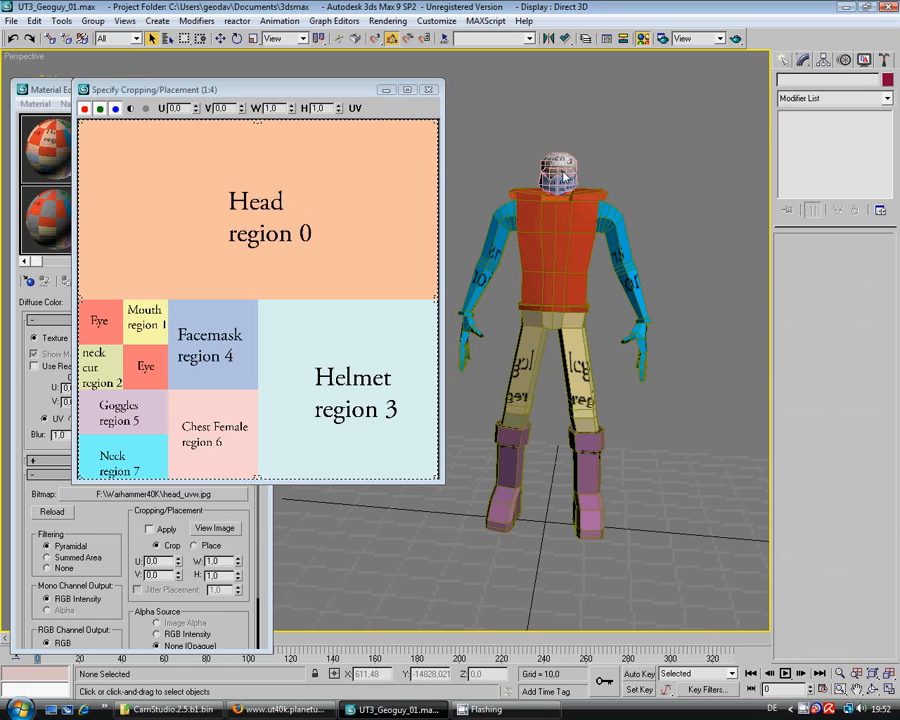
left_click(562, 172)
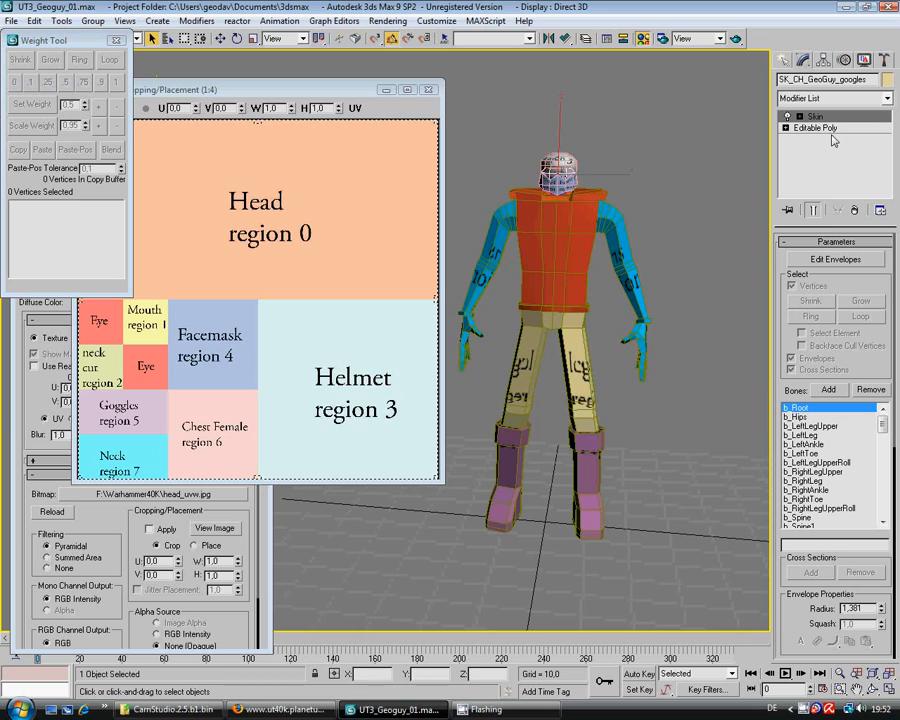
scroll(622, 183, "up", 3)
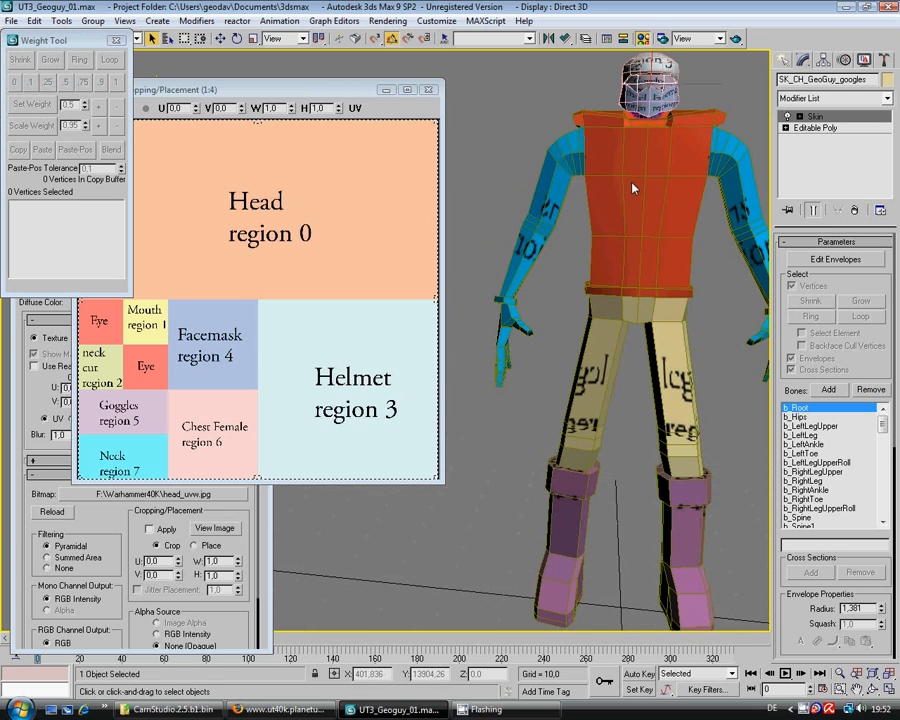
middle_click_drag(653, 263, 606, 407)
scroll(625, 340, "up", 2)
scroll(636, 338, "down", 1)
middle_click_drag(645, 340, 573, 367)
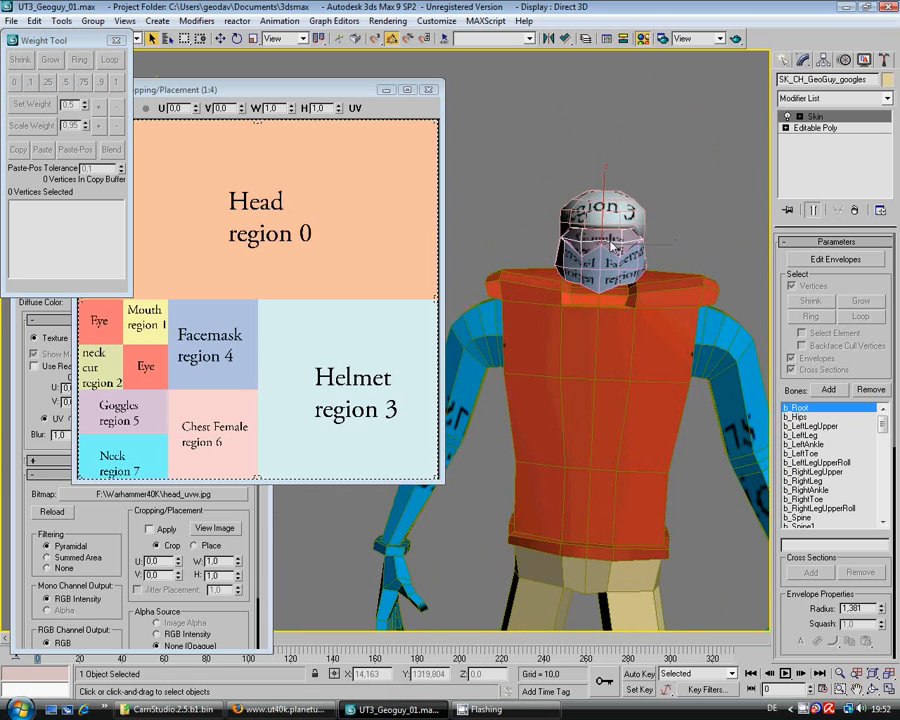
right_click(614, 245)
left_click(660, 160)
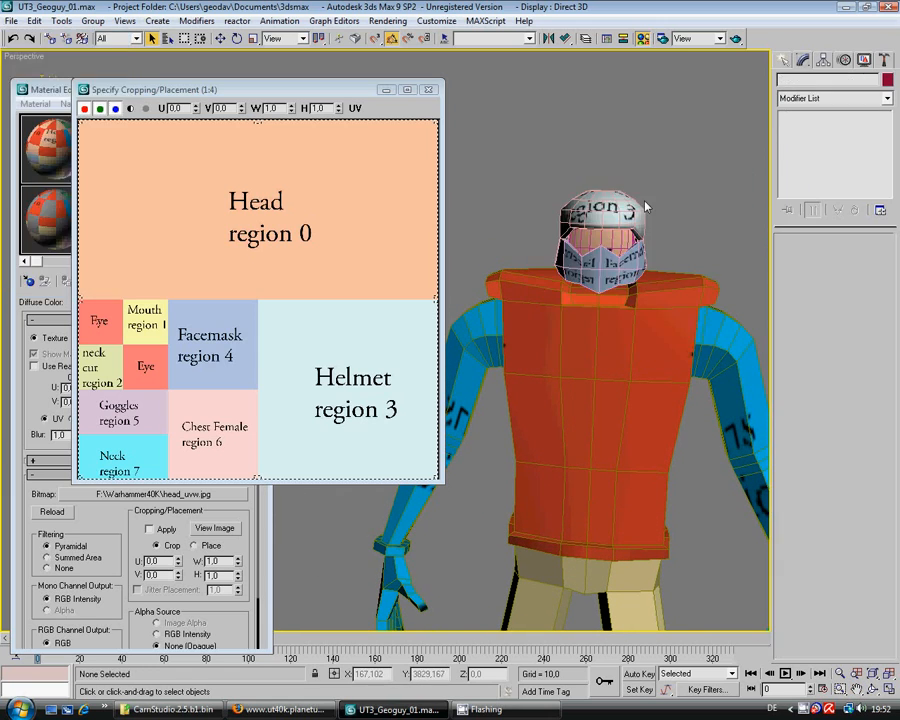
left_click(612, 247)
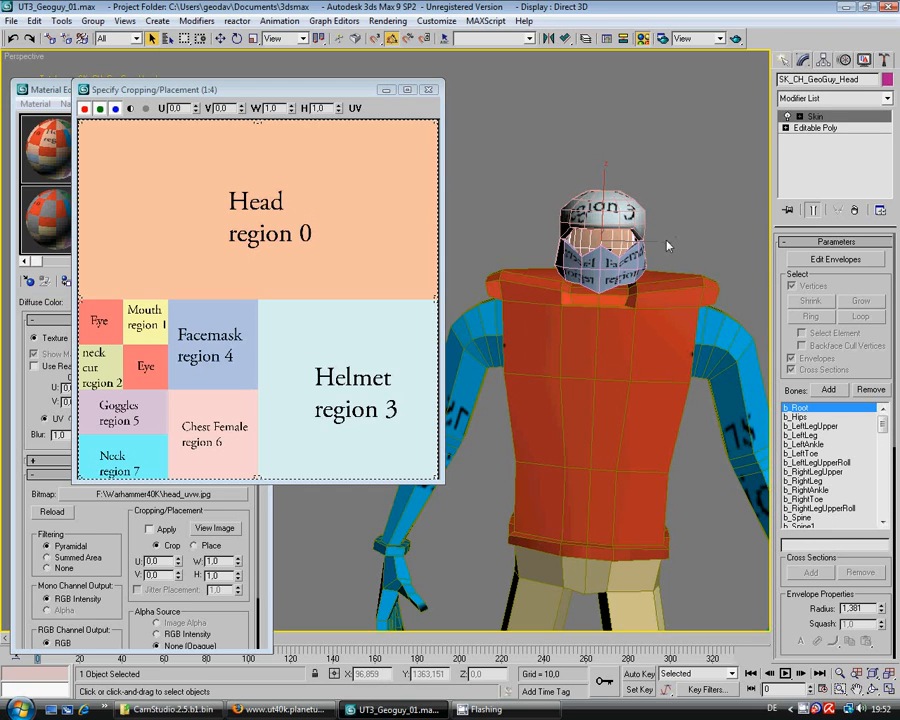
Add an Unwrap UVW modifier to the selected head mesh and open its UV layout in the UV editor.
left_click(881, 98)
scroll(871, 585, "down", 15)
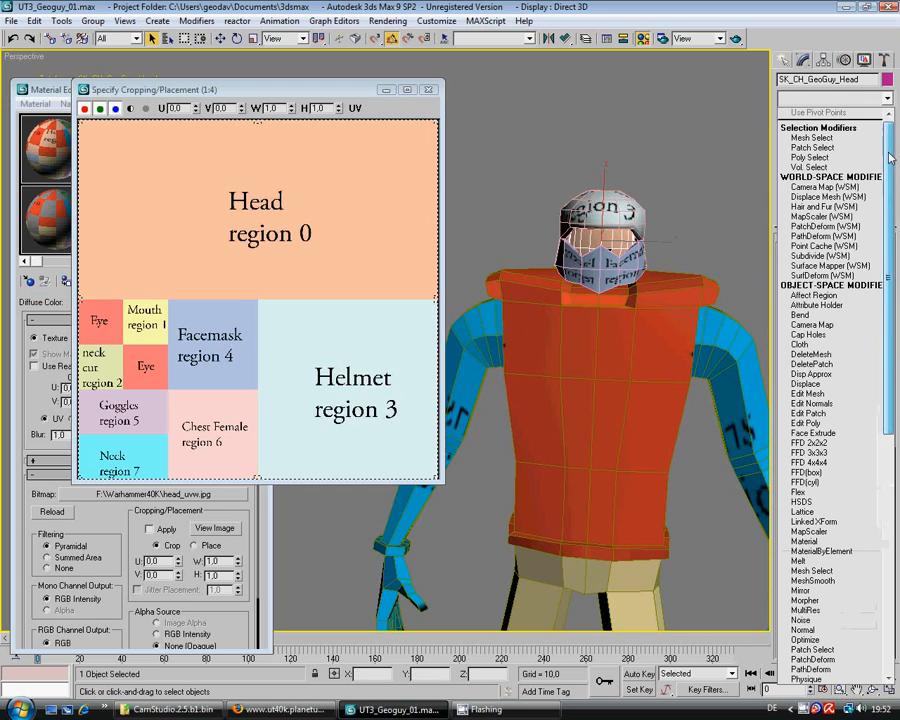
left_click(868, 584)
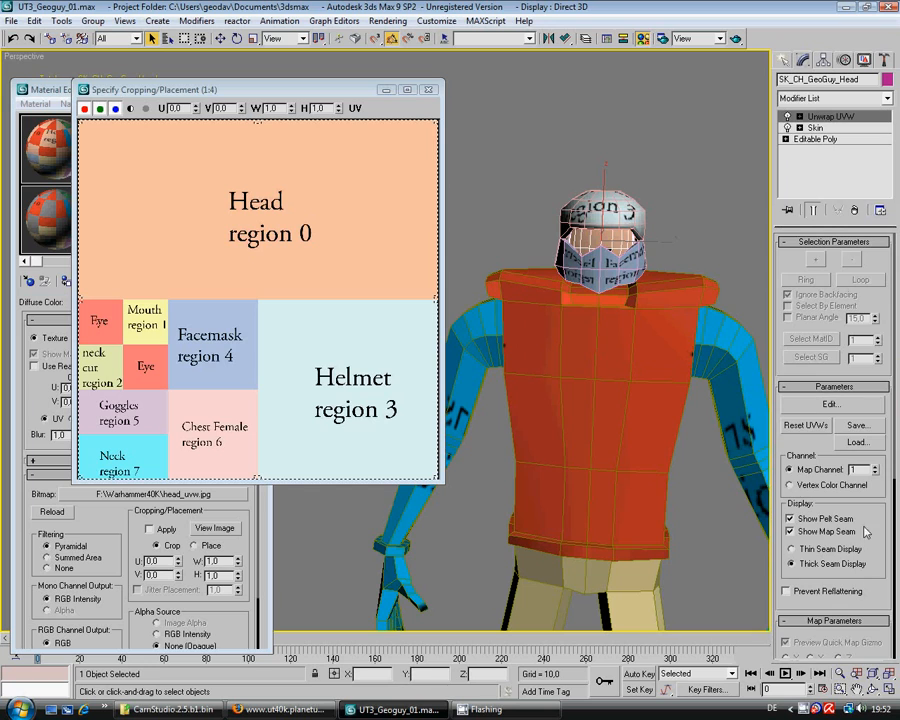
left_click(847, 404)
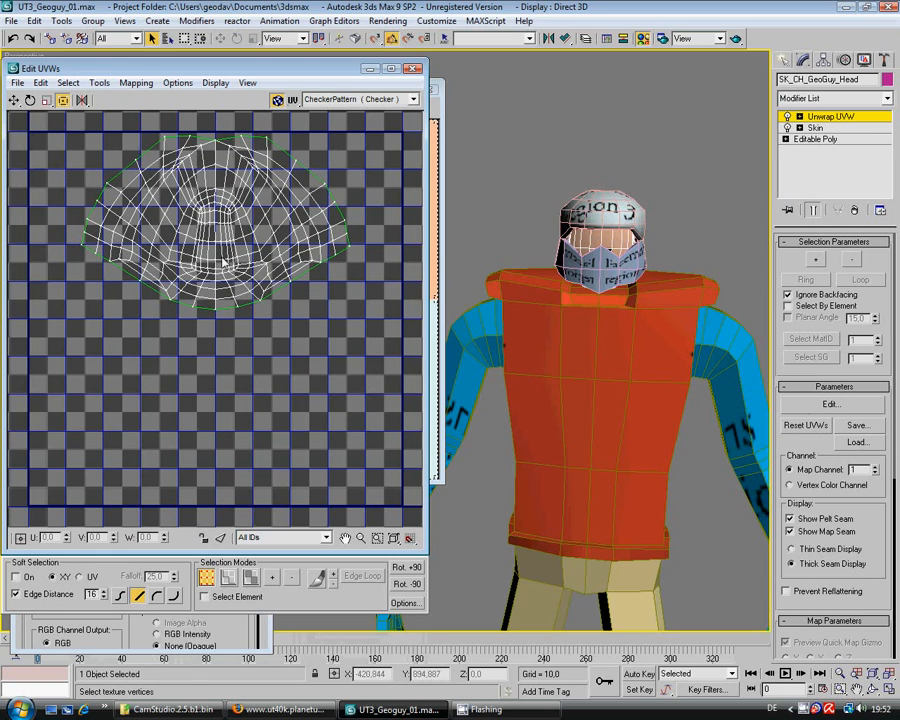
Show the head_uvw.jpg map behind the head's UV layout to examine its placement in head region 0, and close the UV editor.
left_click(412, 99)
left_click(407, 123)
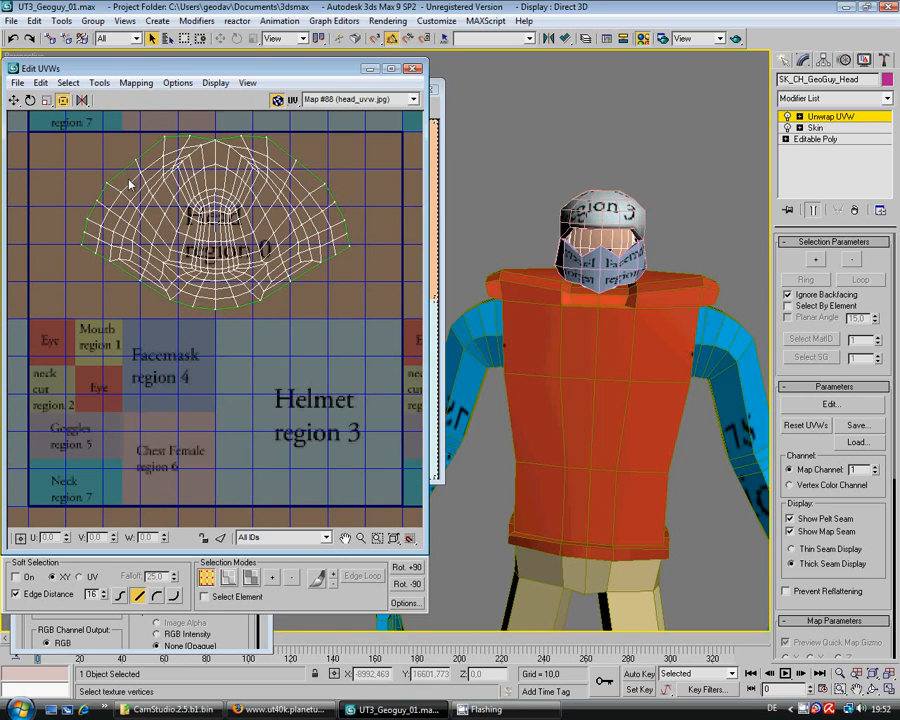
left_click(411, 69)
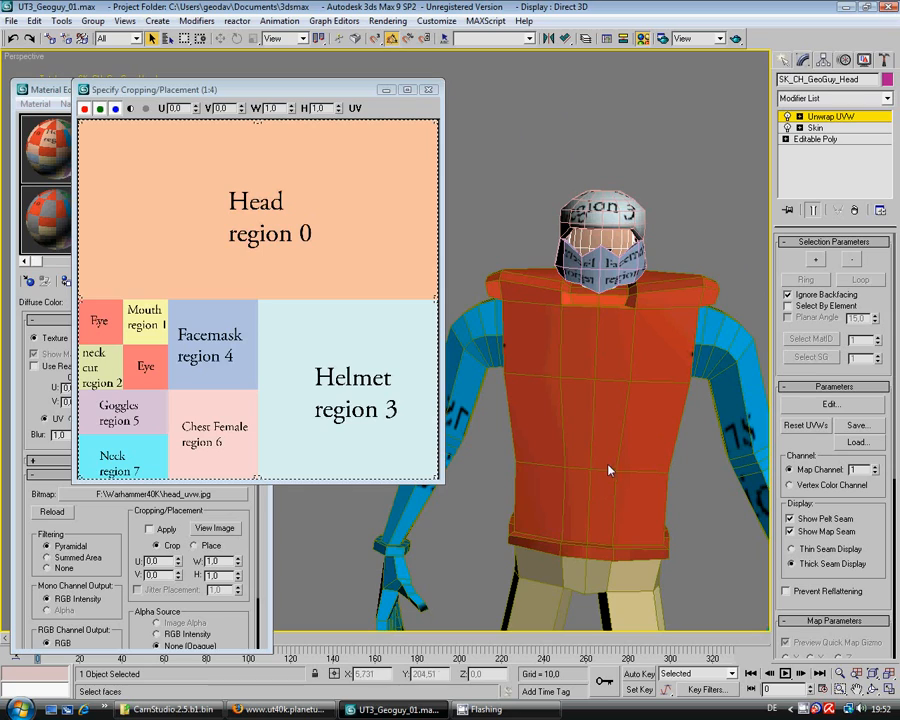
key("ctrl+s")
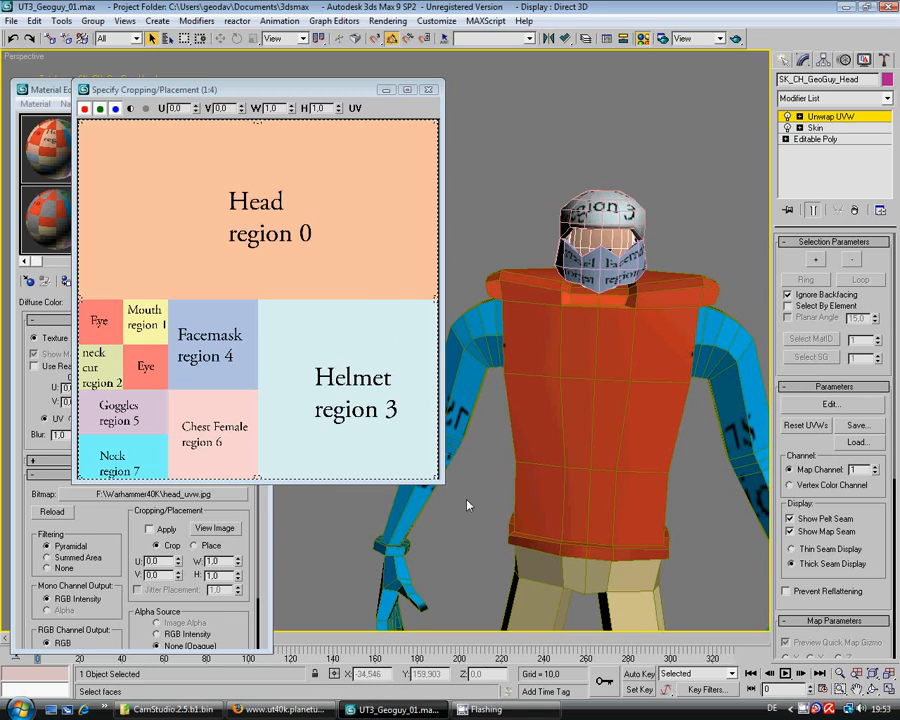
right_click(803, 710)
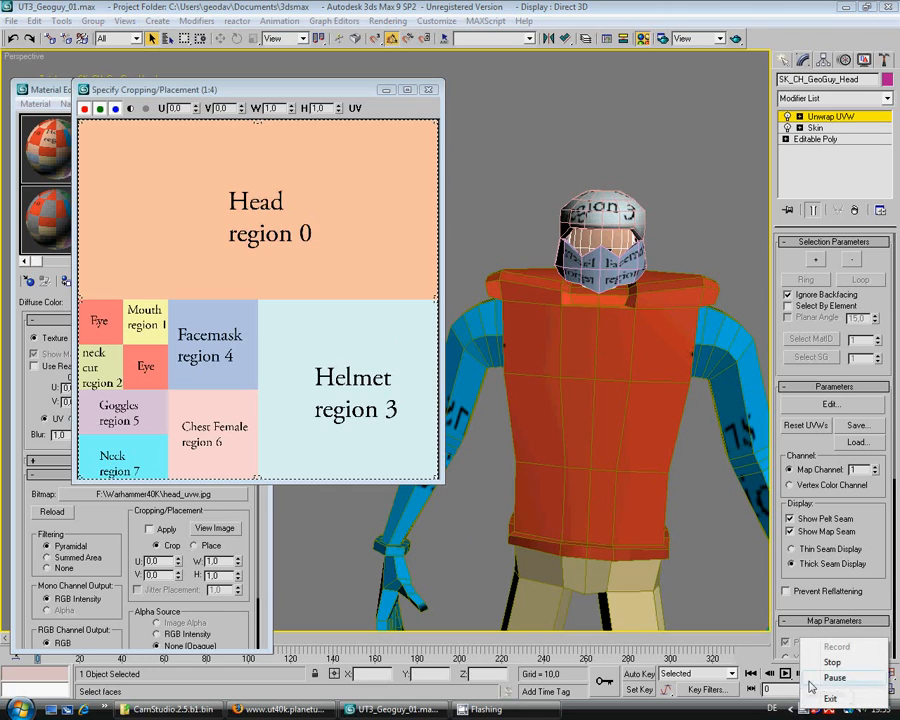